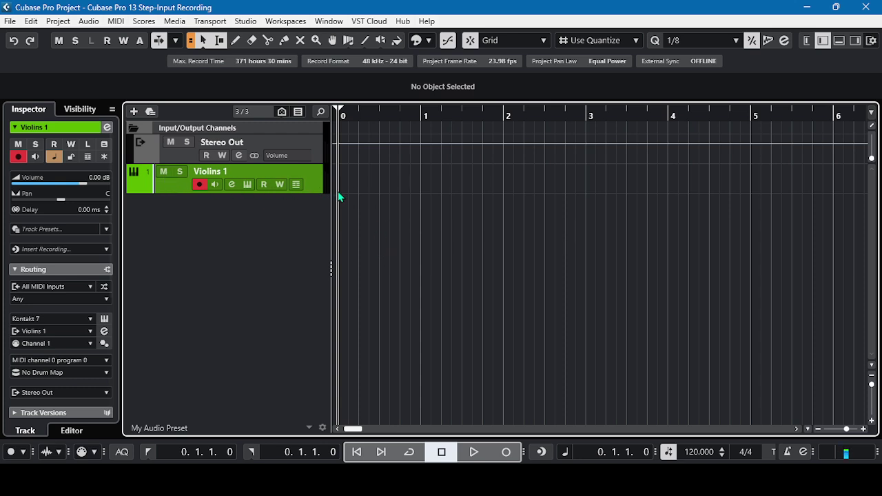
Step: Check the Violins 1 Kontakt instrument, then draw an empty eight-bar MIDI part on the track
click(246, 184)
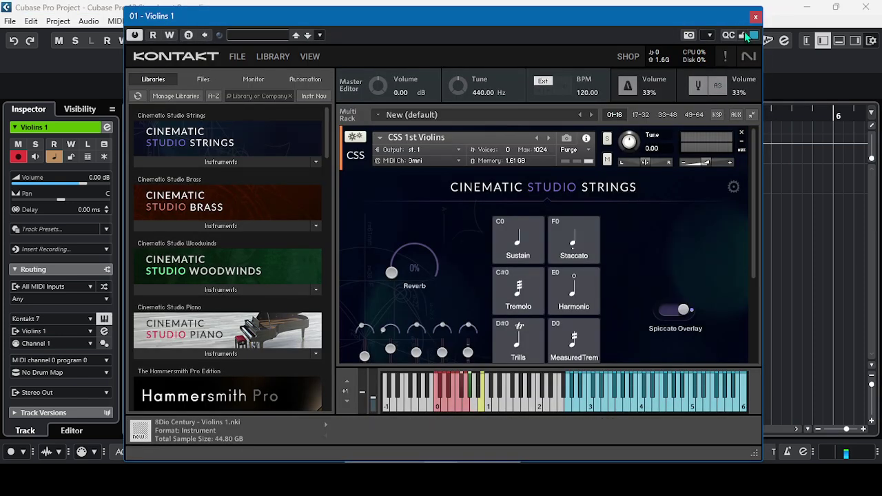
click(755, 16)
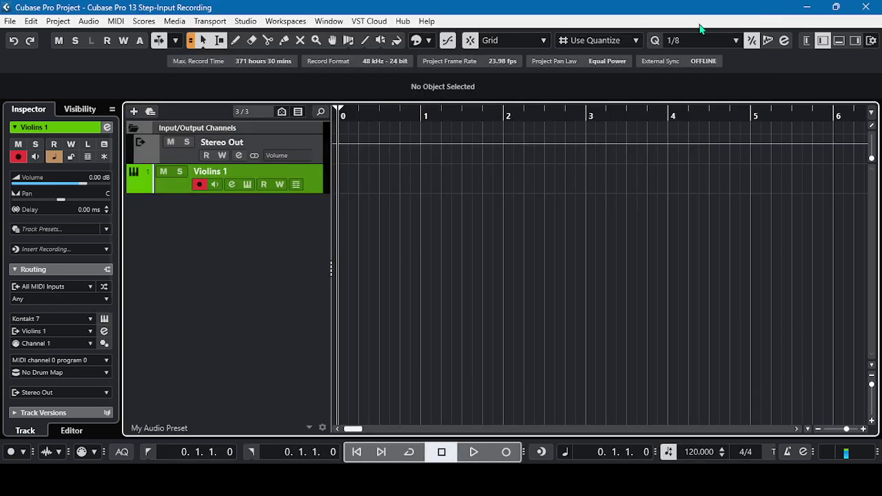
right_click(418, 253)
click(449, 253)
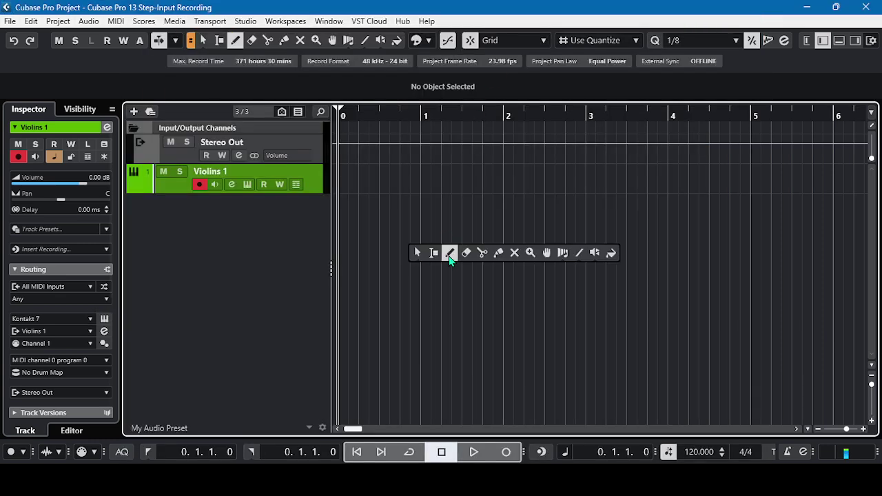
mouse_move(338, 182)
mouse_down()
mouse_move(876, 184)
mouse_move(677, 177)
mouse_move(725, 174)
mouse_up()
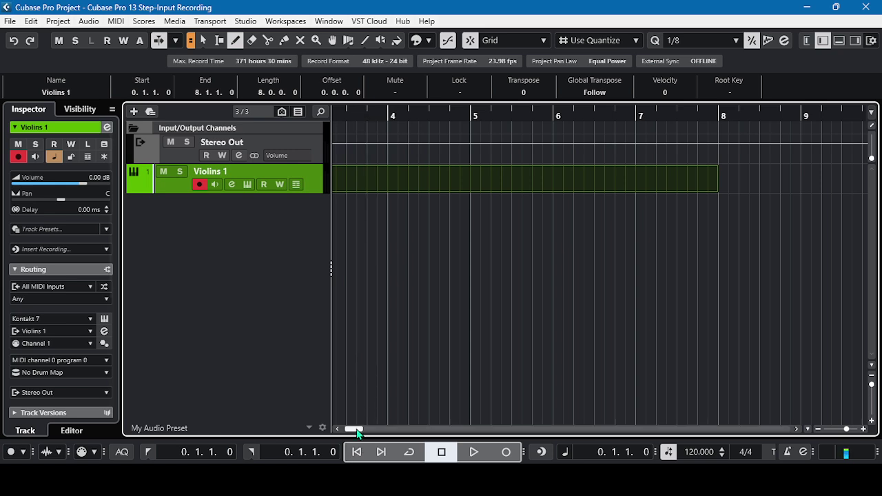
Step: Switch back to the Object Selection tool
drag(354, 429, 324, 427)
right_click(410, 342)
click(411, 342)
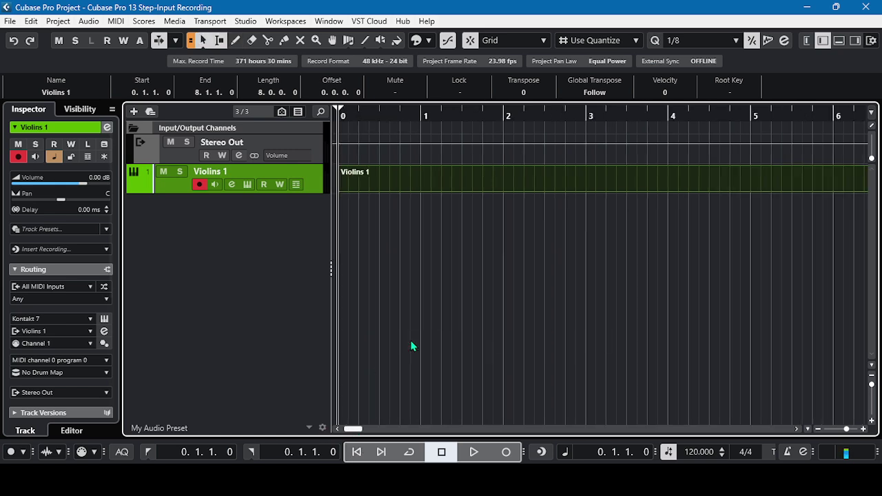
Step: Open the part in a separate Key Editor window, enable Step Input and set quantize to 1/16
double_click(383, 181)
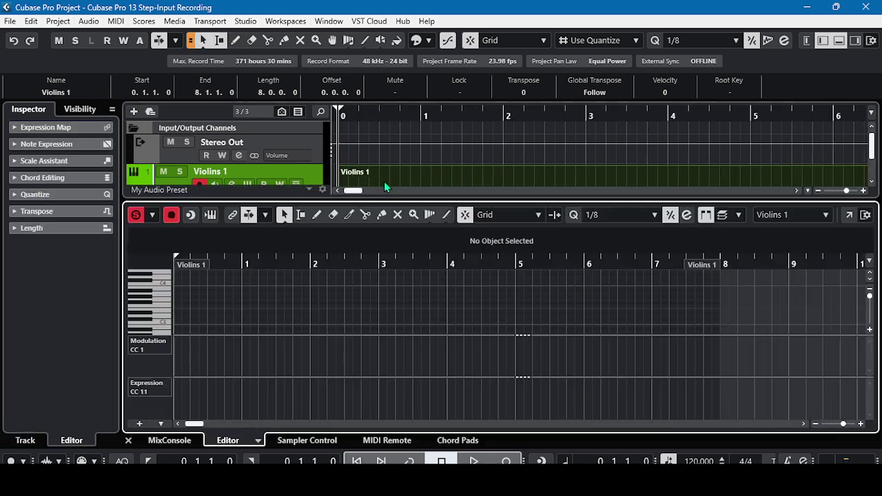
click(851, 215)
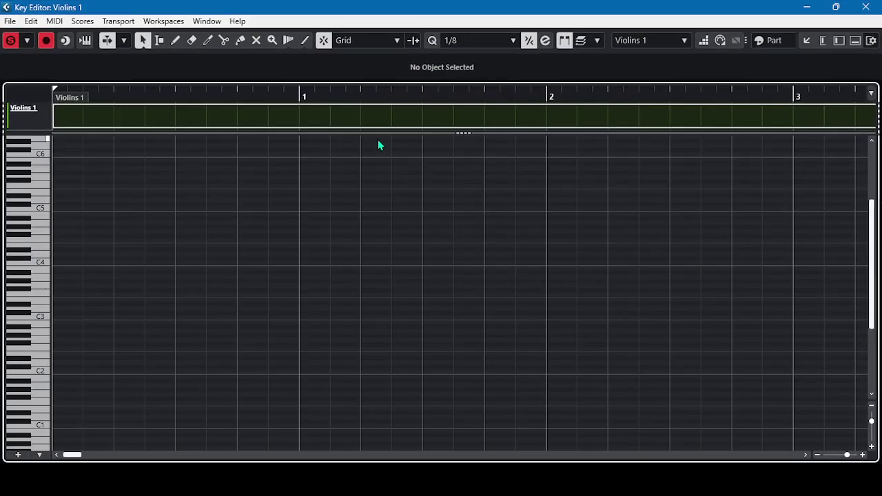
click(704, 42)
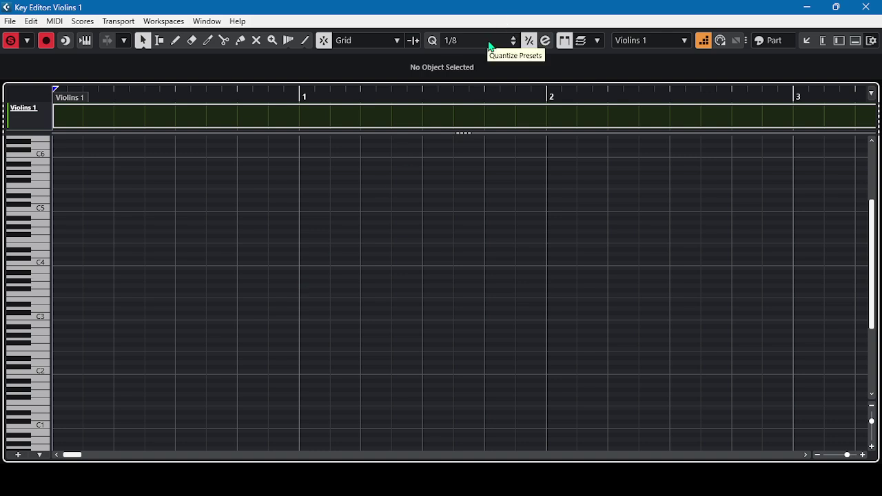
scroll(488, 40, down, 1)
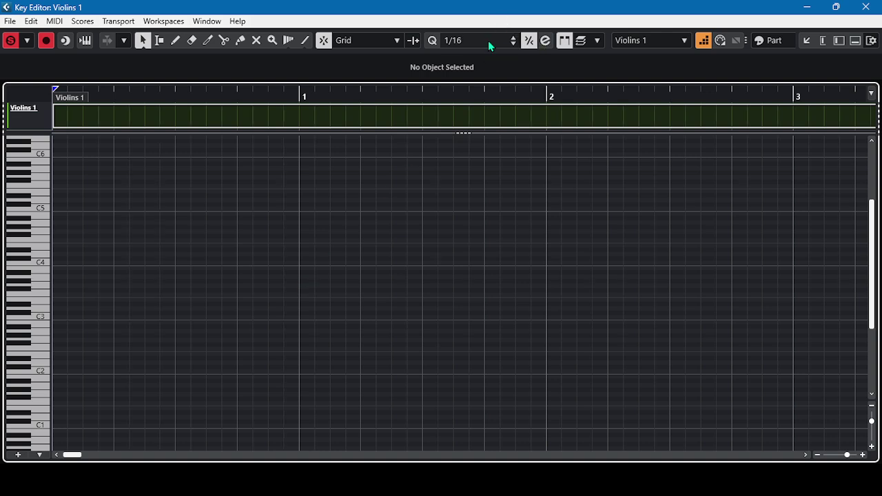
Step: Step-enter twenty-one rising sixteenth notes from bar 1 into bar 2, repositioning the insert point
click(301, 308)
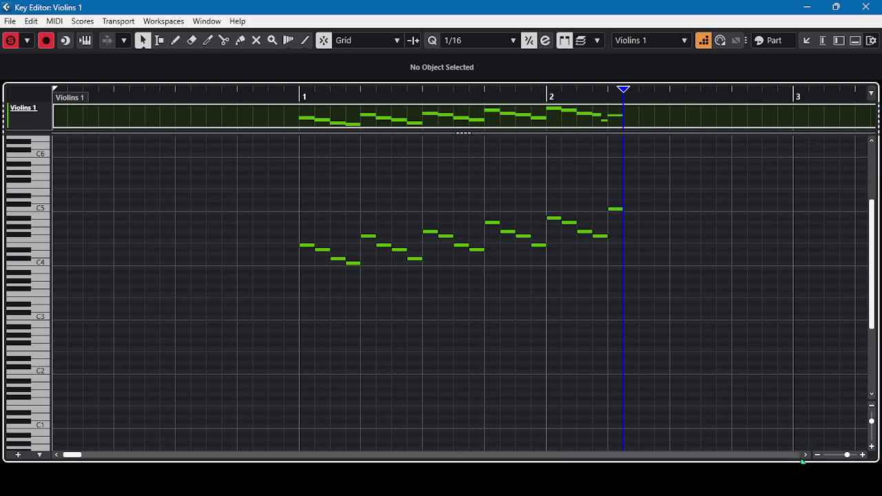
click(806, 456)
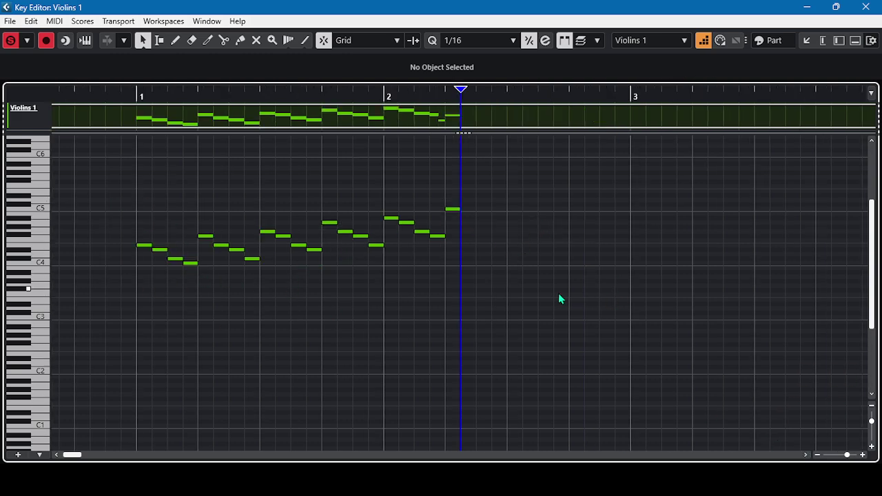
click(506, 209)
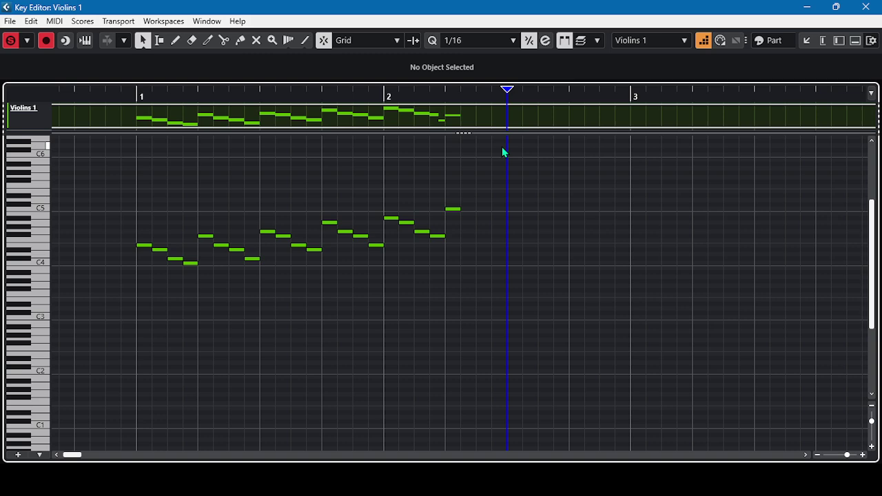
click(445, 173)
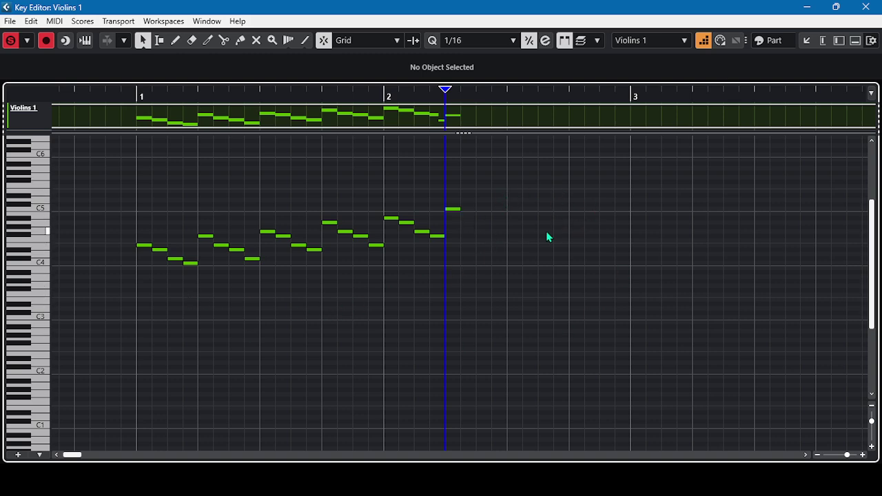
click(506, 197)
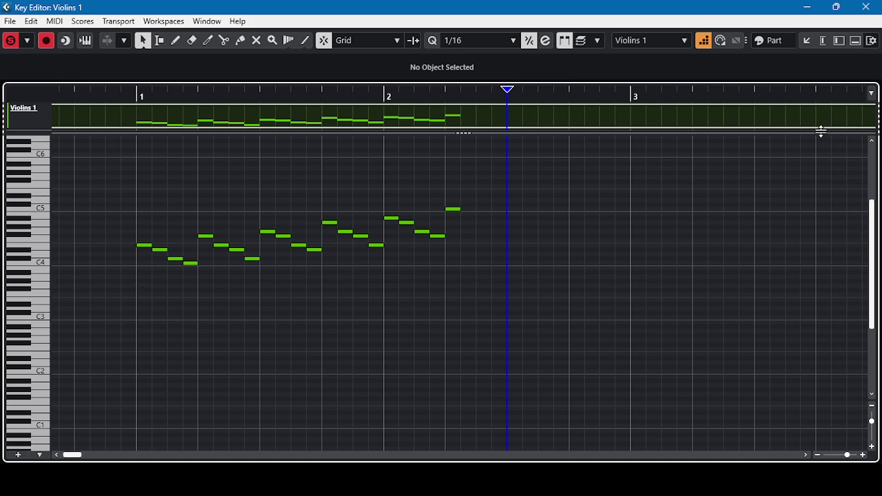
Step: Open the Quantize Panel, move it aside, and set the grid to 1/4 with tuplet off
click(546, 41)
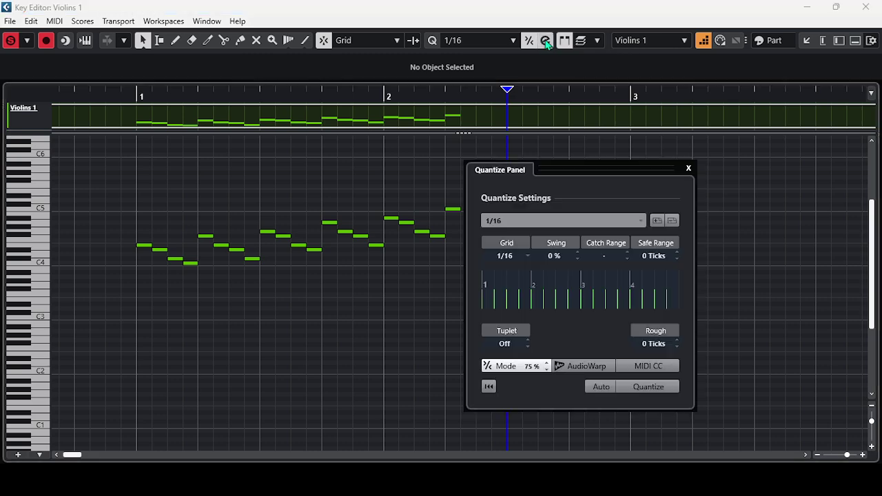
drag(642, 169, 495, 143)
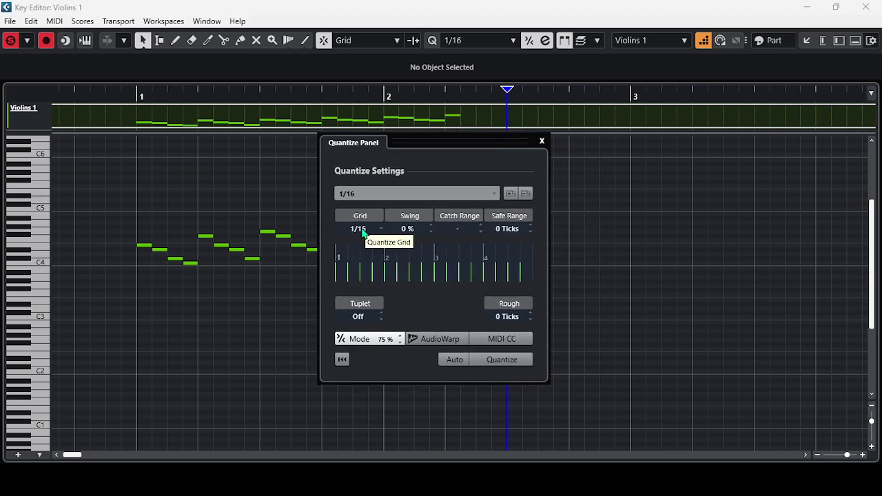
scroll(365, 228, down, 1)
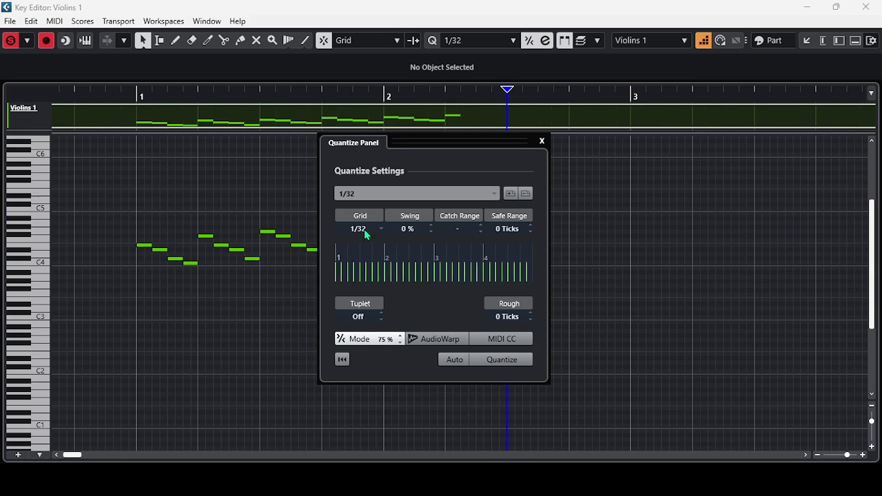
scroll(363, 228, up, 3)
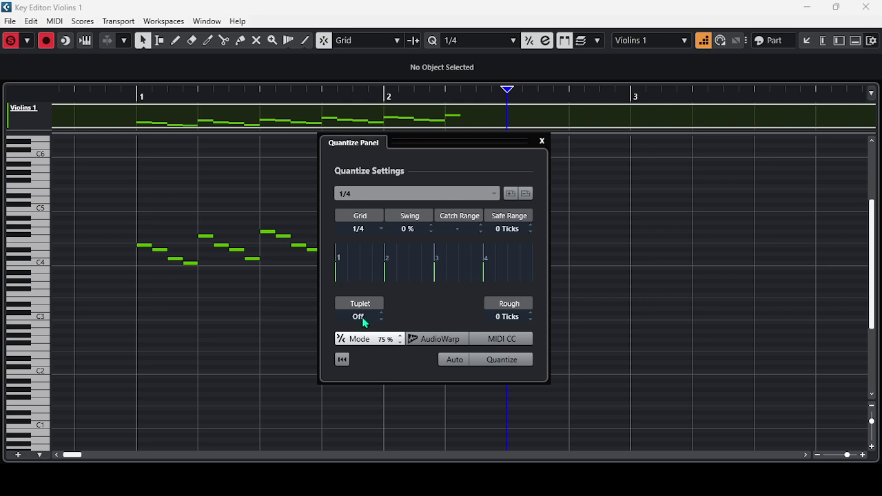
Step: Set the tuplet to 5 and save a 1/4 5-let quantize preset
scroll(366, 323, up, 1)
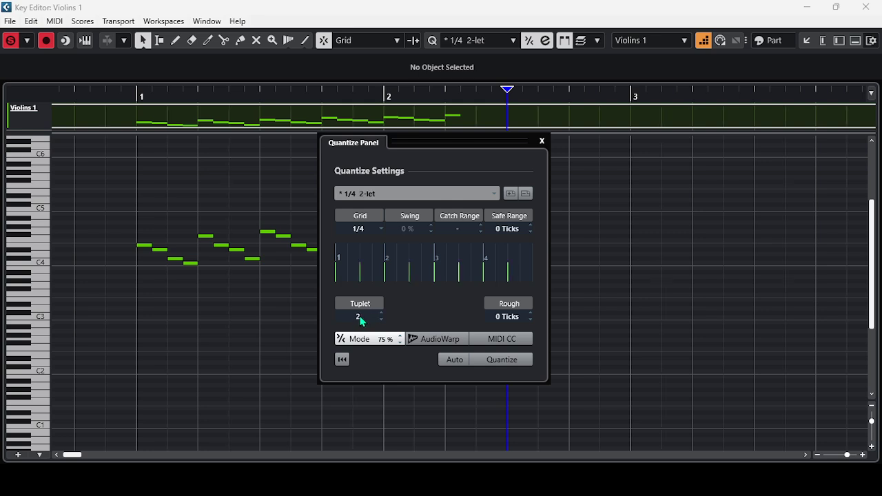
scroll(364, 323, up, 1)
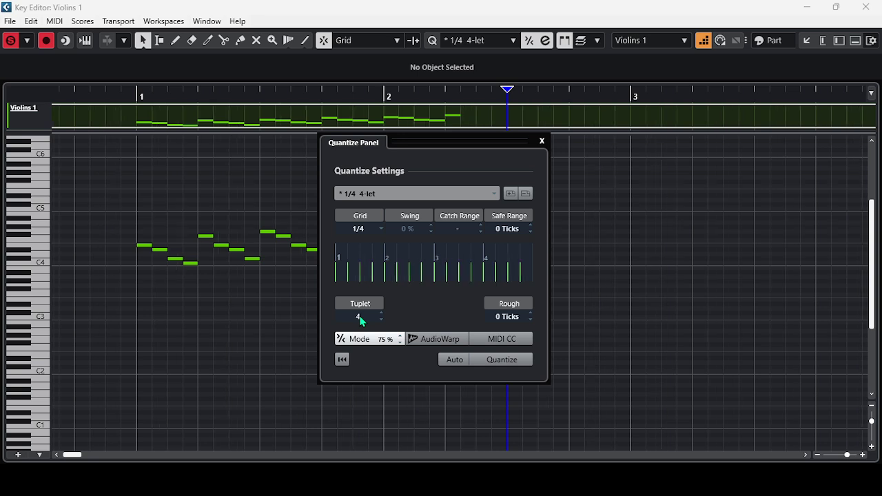
scroll(363, 323, up, 1)
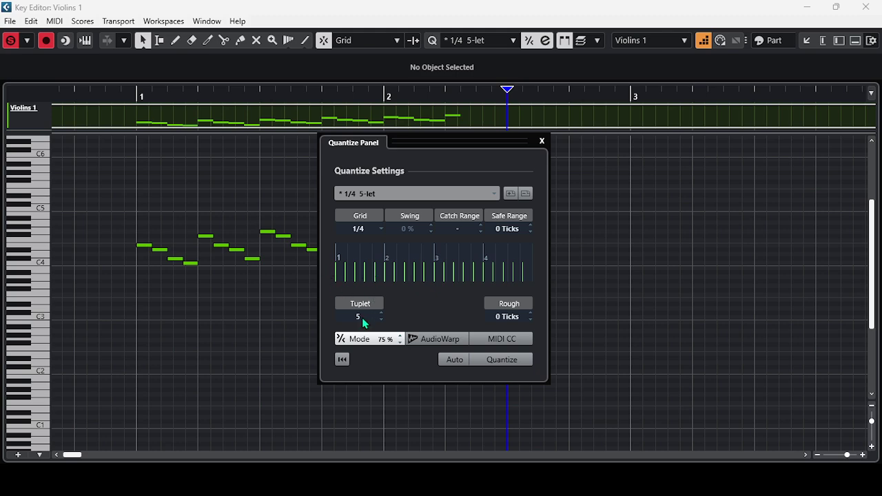
scroll(364, 323, up, 1)
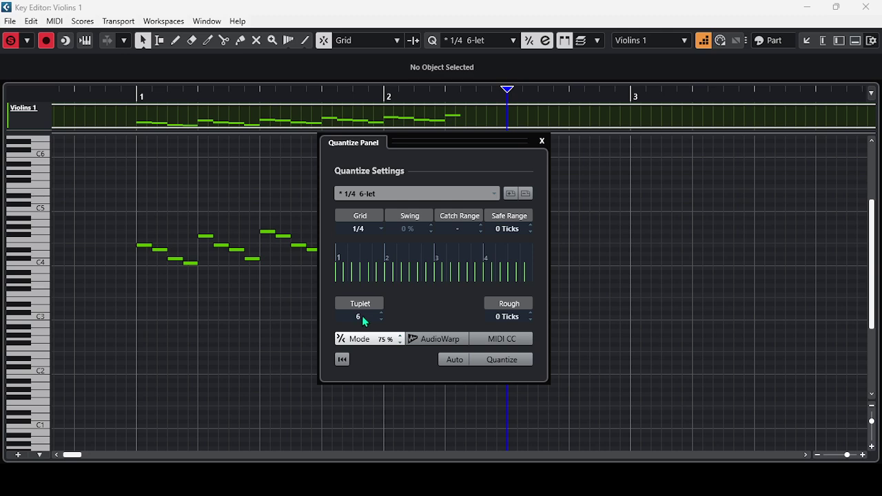
scroll(365, 321, up, 1)
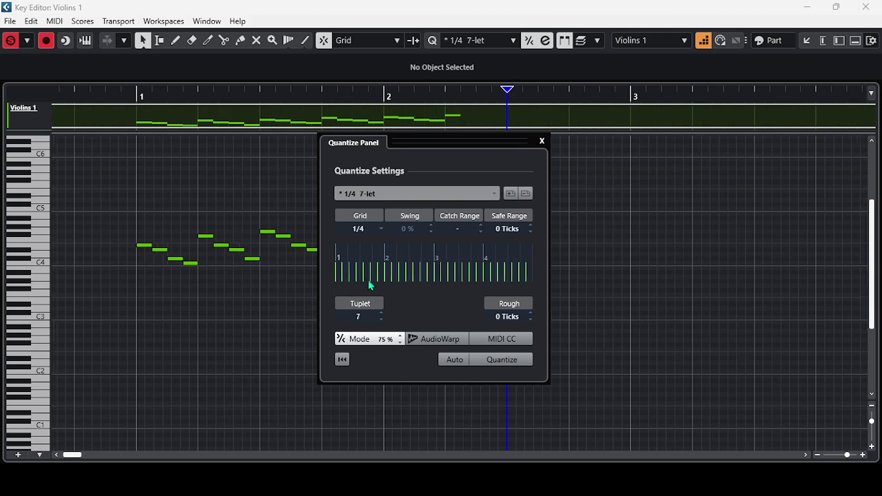
scroll(361, 316, down, 2)
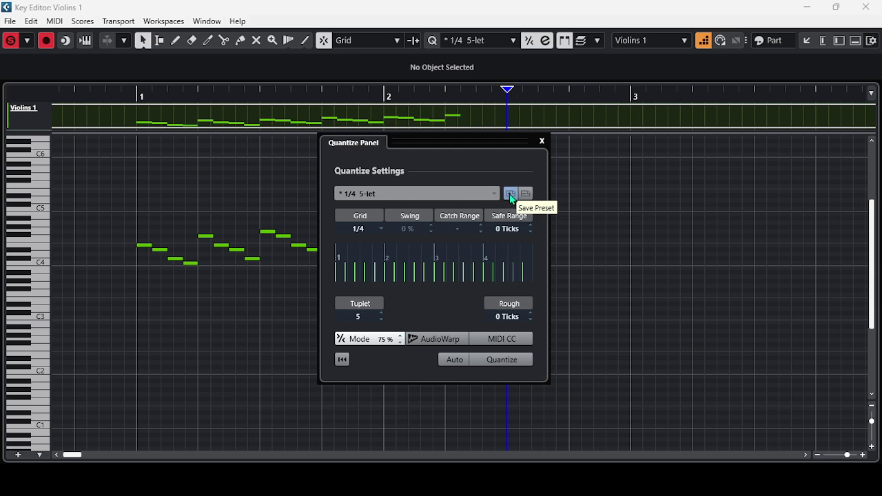
click(510, 194)
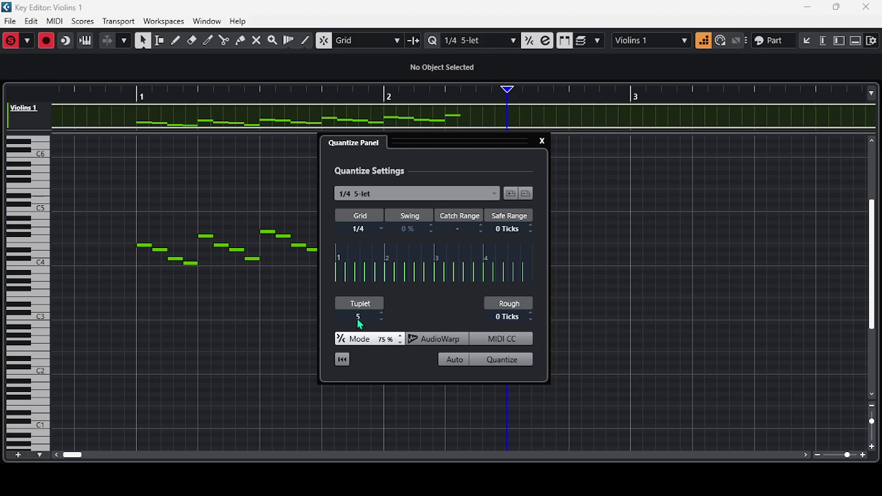
Step: Save a 1/4 7-let preset, then return the quantize to 1/4 5-let
scroll(362, 325, up, 2)
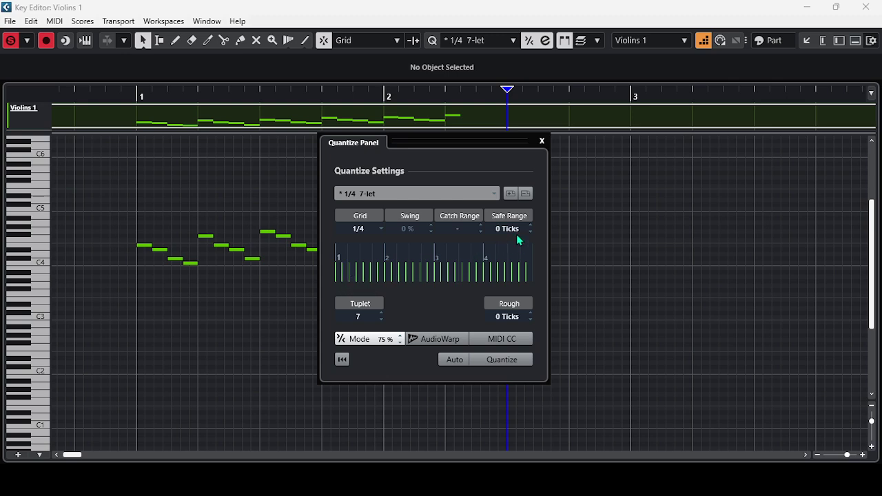
click(511, 193)
scroll(481, 42, up, 1)
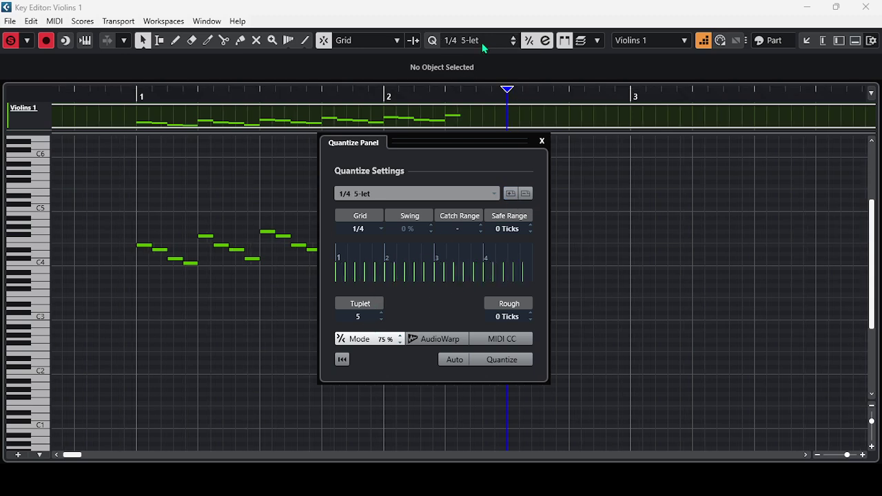
Step: Close the Quantize Panel and step-enter V-shaped quintuplets from bar 2 beat 3 to bar 4
click(542, 142)
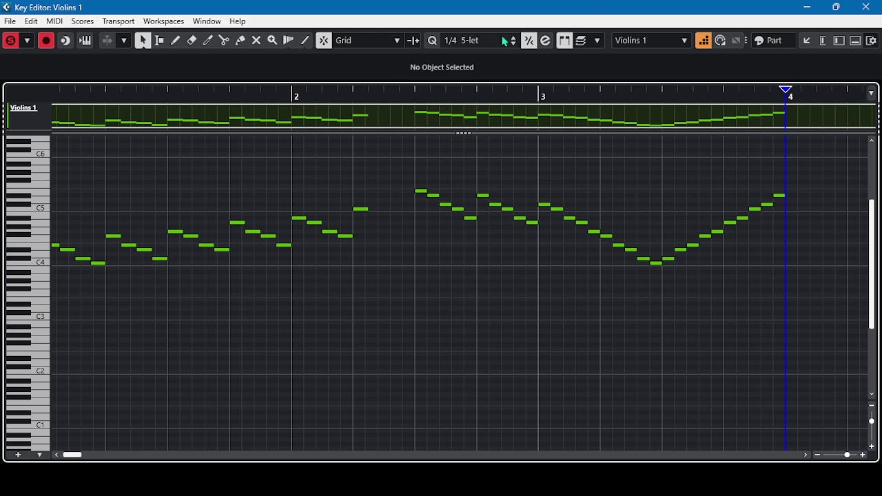
Step: Switch quantize to 1/4 7-let, step-enter a dipping septuplet run in bar 4, then turn Step Input off
scroll(478, 42, down, 1)
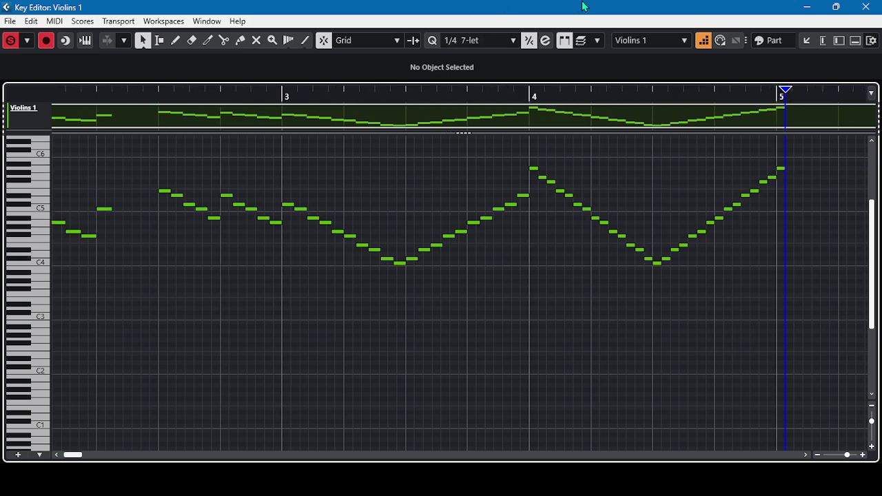
click(706, 42)
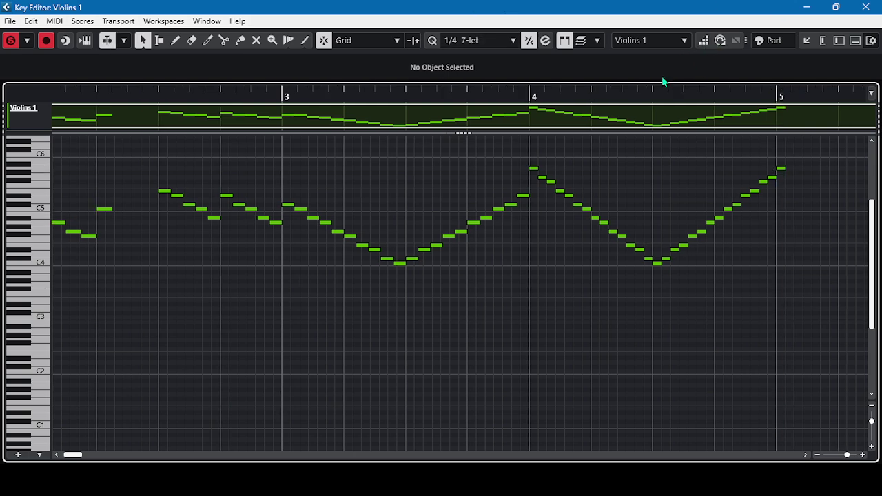
Step: Lengthen the bar 1 notes slightly so they overlap for legato
click(59, 458)
click(58, 458)
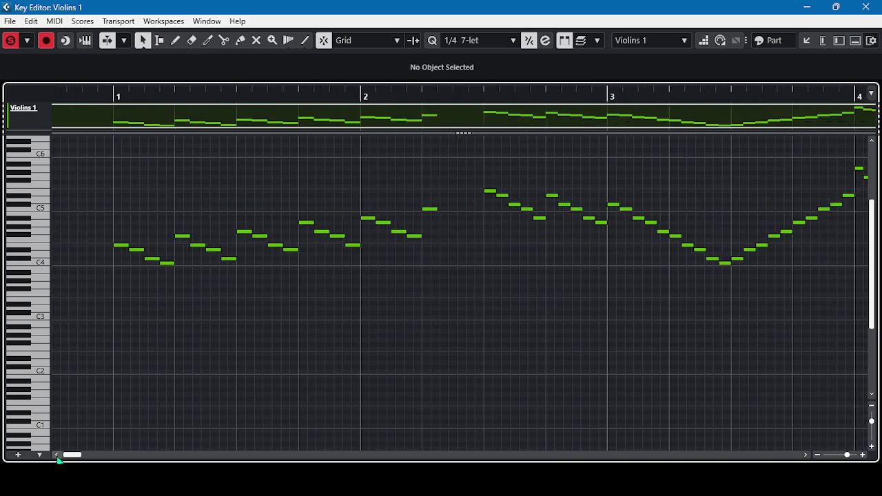
click(57, 456)
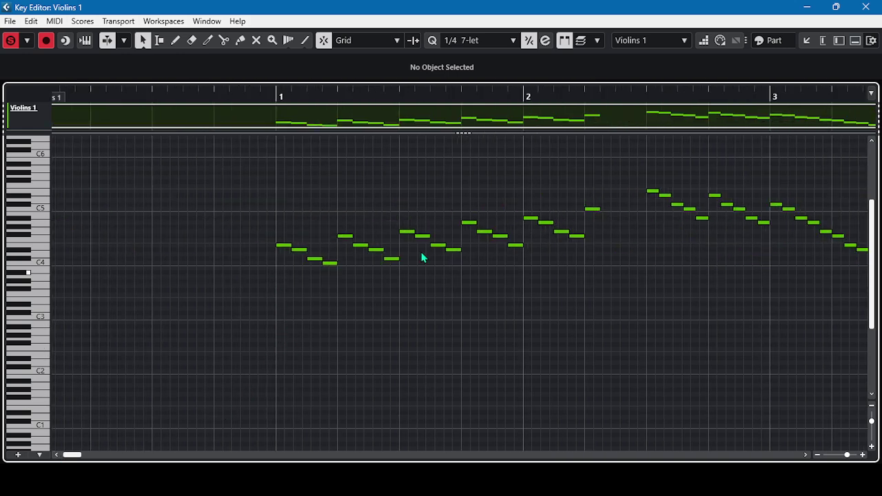
drag(274, 291, 591, 171)
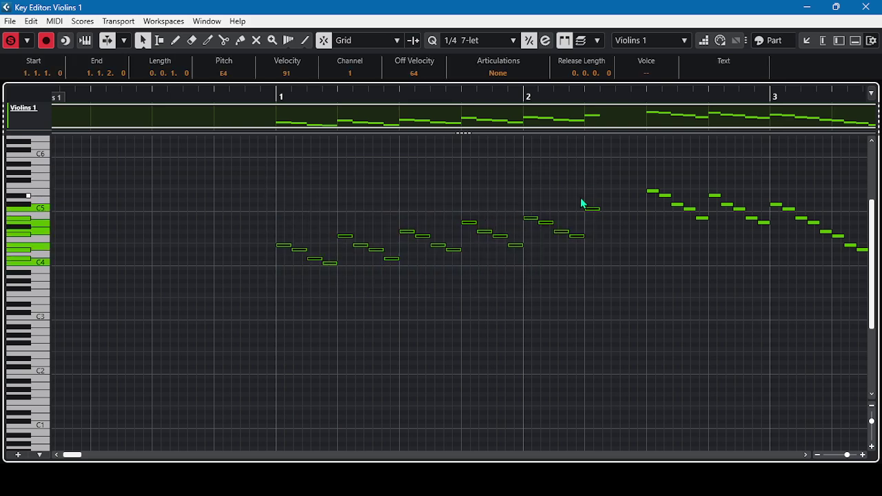
drag(582, 236, 587, 236)
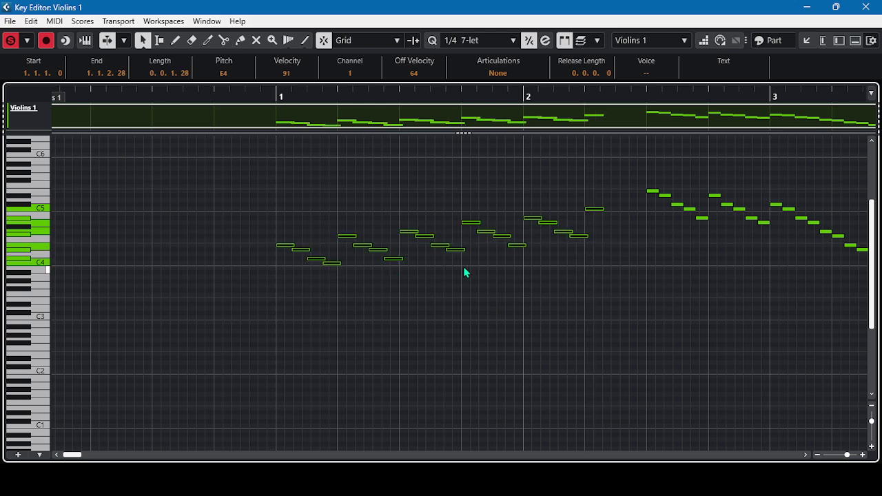
Step: Lengthen the 7-let notes in bars 3–4 the same way, then deselect all notes
click(805, 455)
click(806, 455)
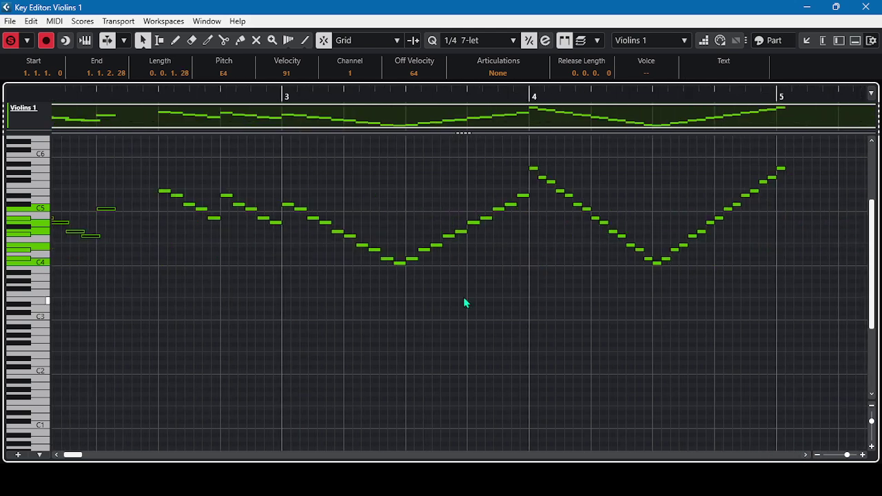
mouse_move(146, 293)
mouse_down()
mouse_move(149, 268)
mouse_move(207, 174)
mouse_move(784, 142)
mouse_move(786, 168)
mouse_up()
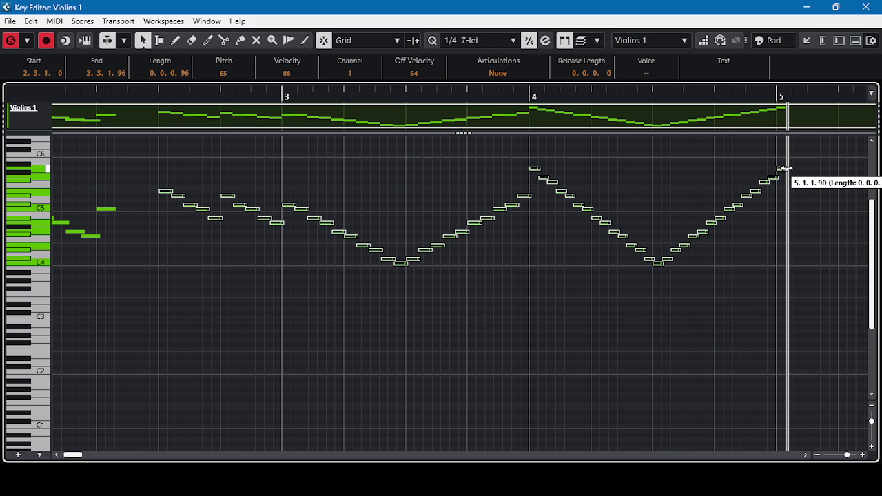
drag(785, 168, 785, 168)
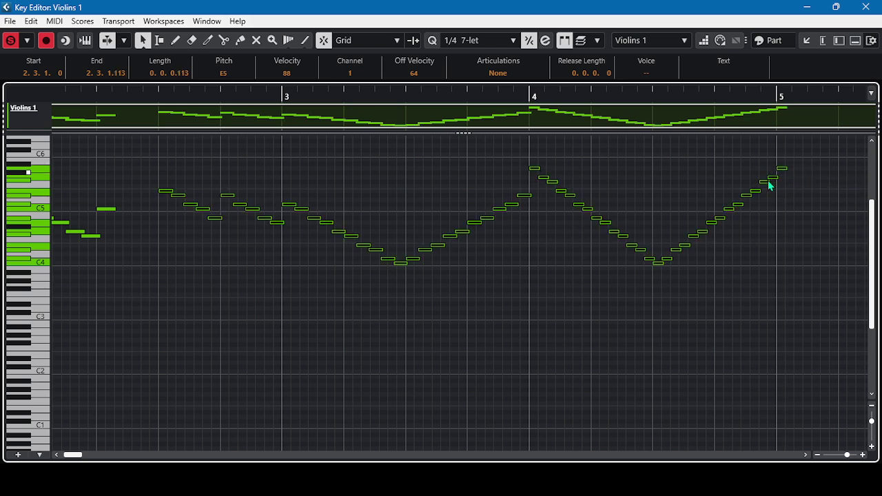
click(422, 362)
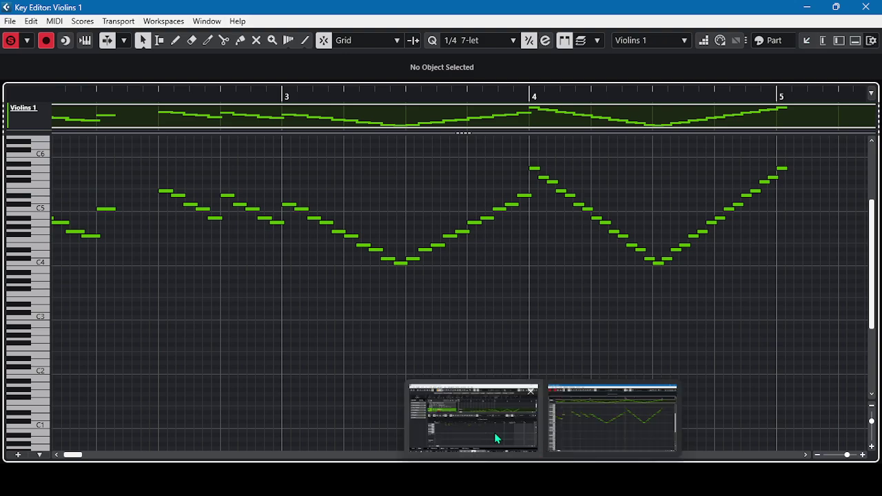
Step: Close the lower zone, reopen Violins 1 in a separate Key Editor window, and show the Event Colors menu
click(495, 435)
click(128, 440)
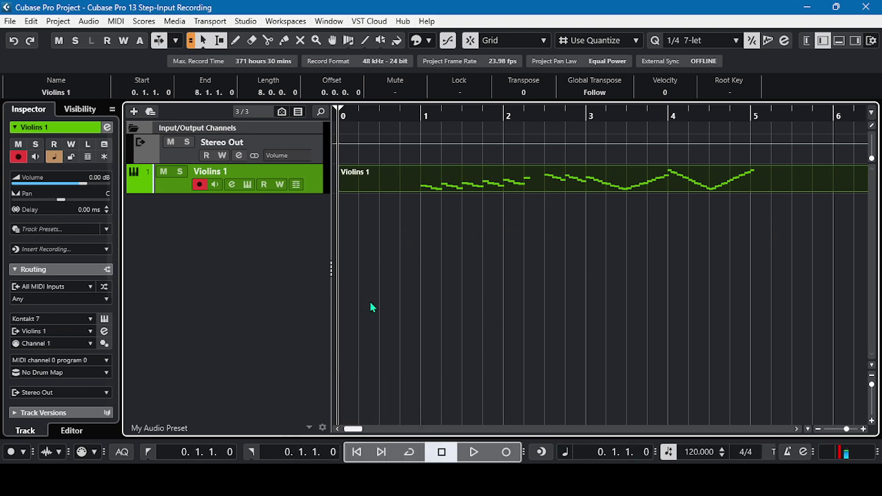
click(497, 299)
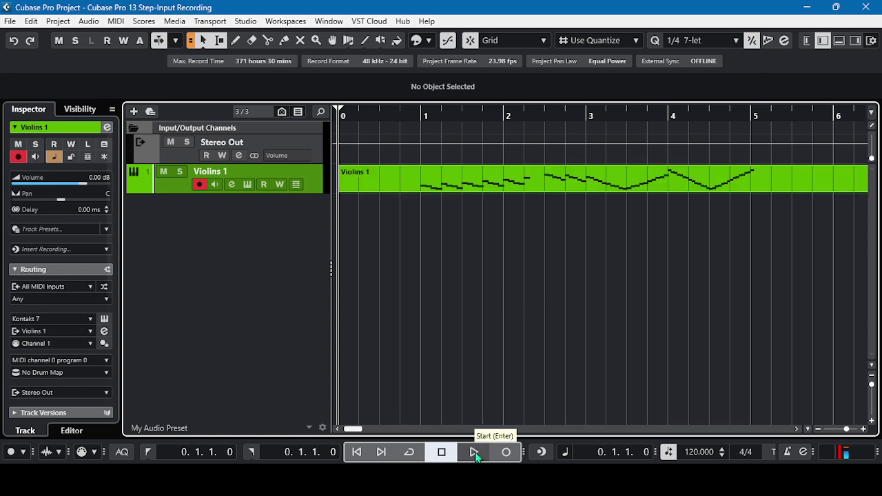
double_click(403, 187)
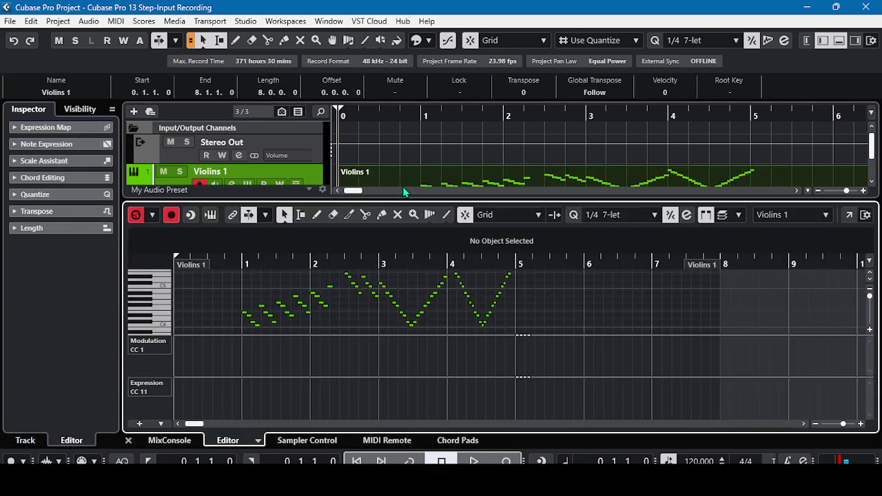
click(849, 215)
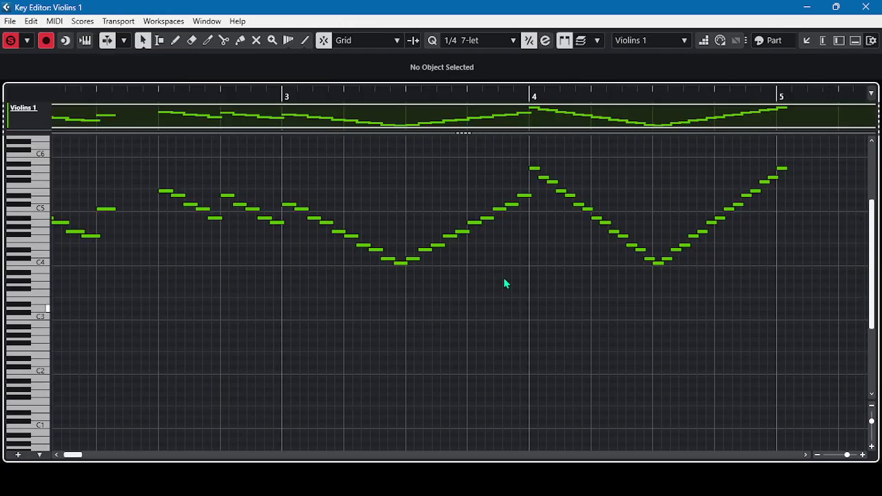
click(796, 44)
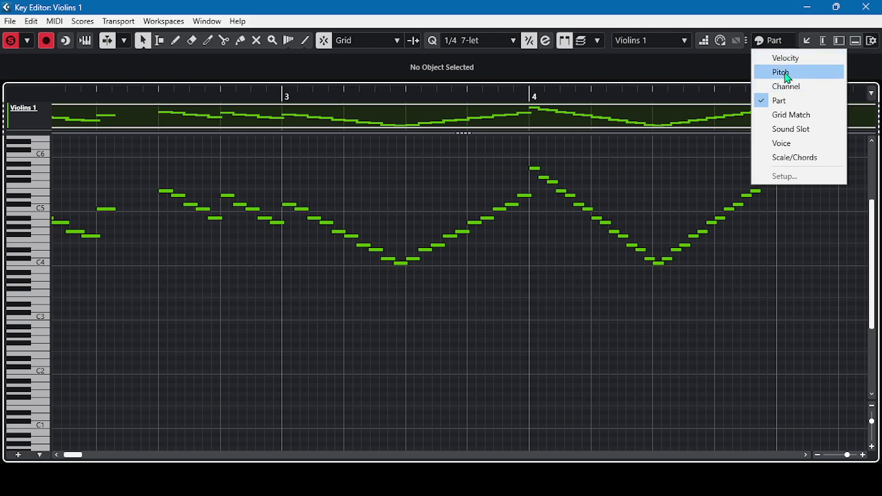
Step: Colour the notes by Pitch and play the part back from just before bar 1
click(784, 73)
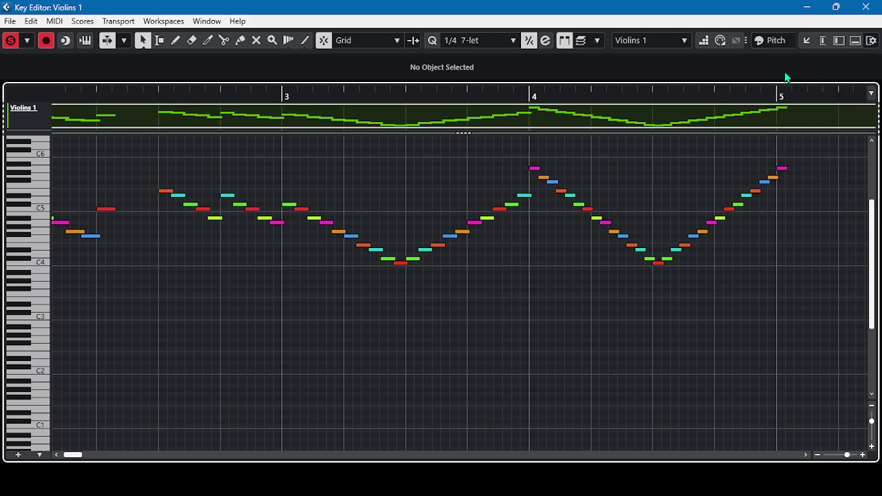
click(56, 455)
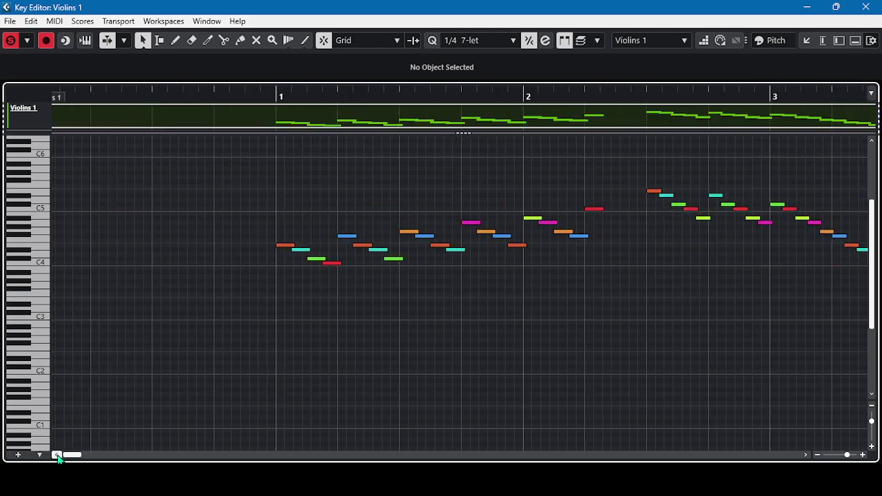
click(215, 95)
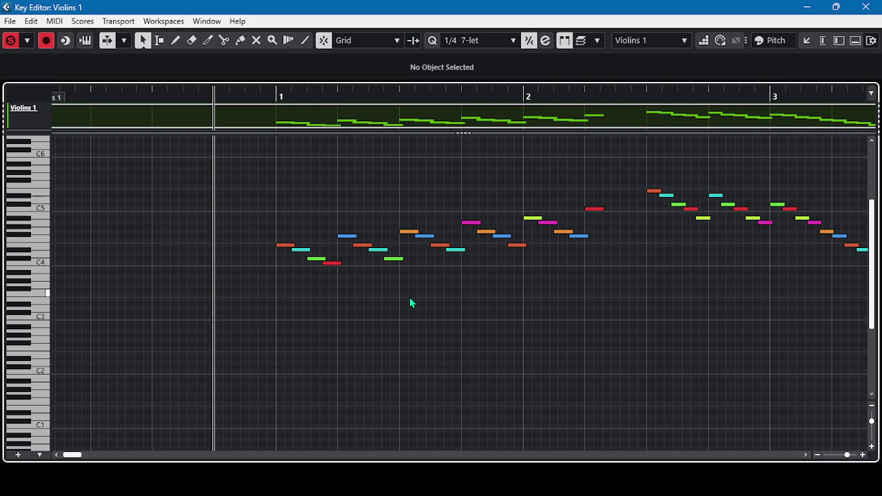
key(space)
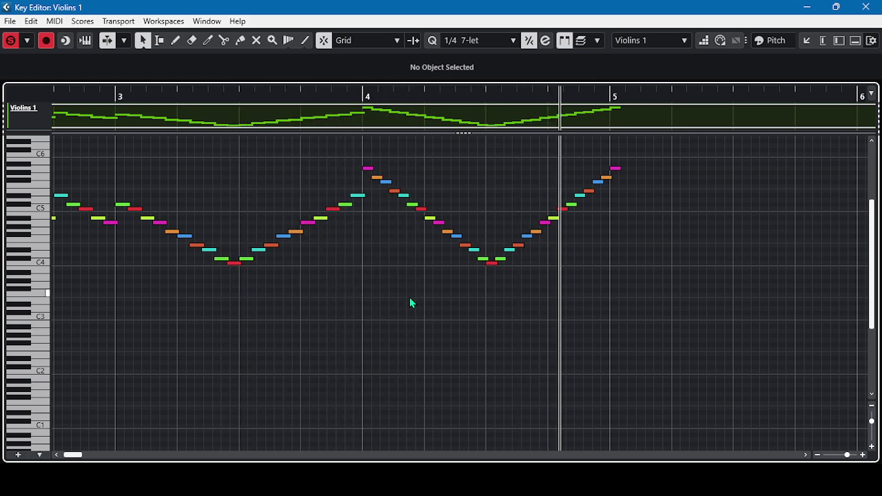
key(space)
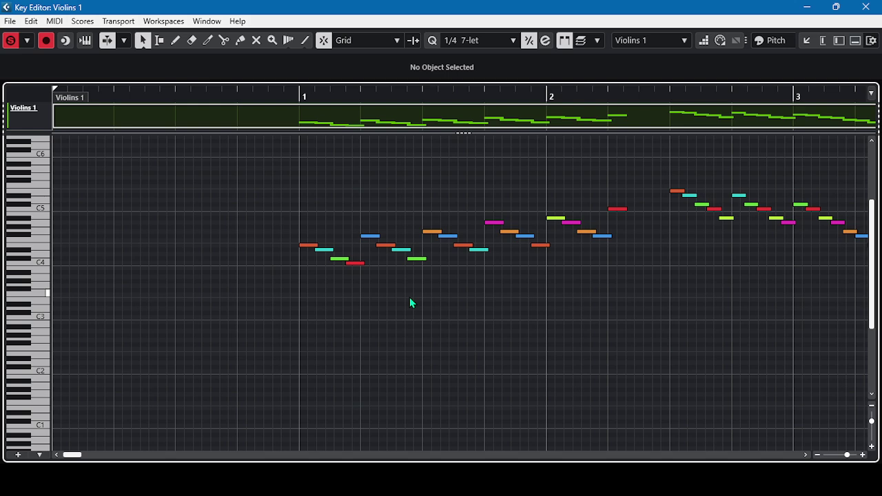
Step: Add a Modulation CC 1 lane under the Violins 1 notes and record a curve swelling to 127 by bar 5
click(40, 455)
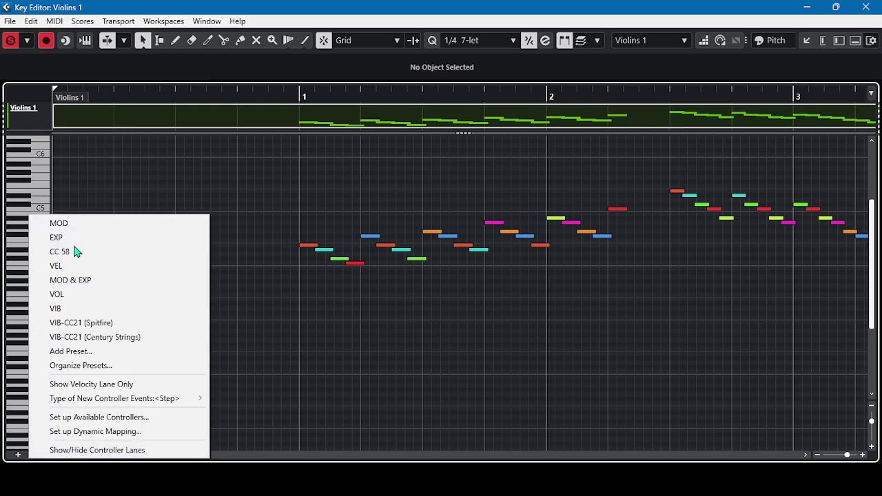
click(79, 225)
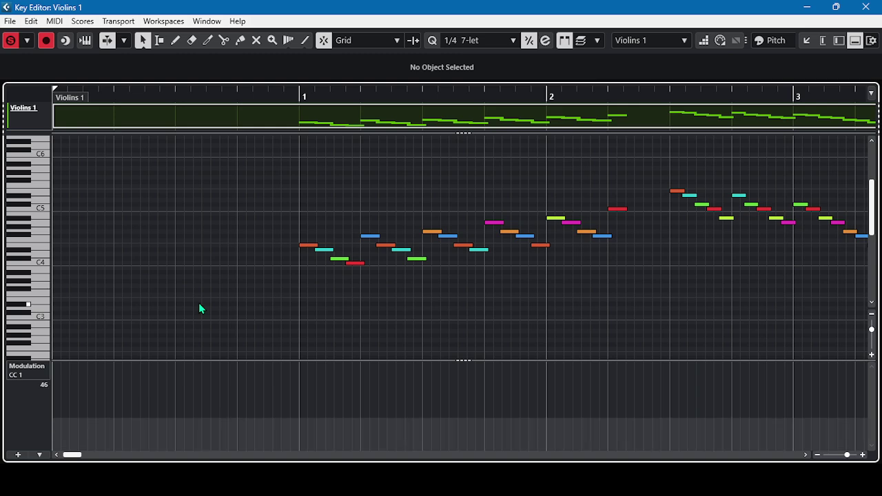
key(KP_Multiply)
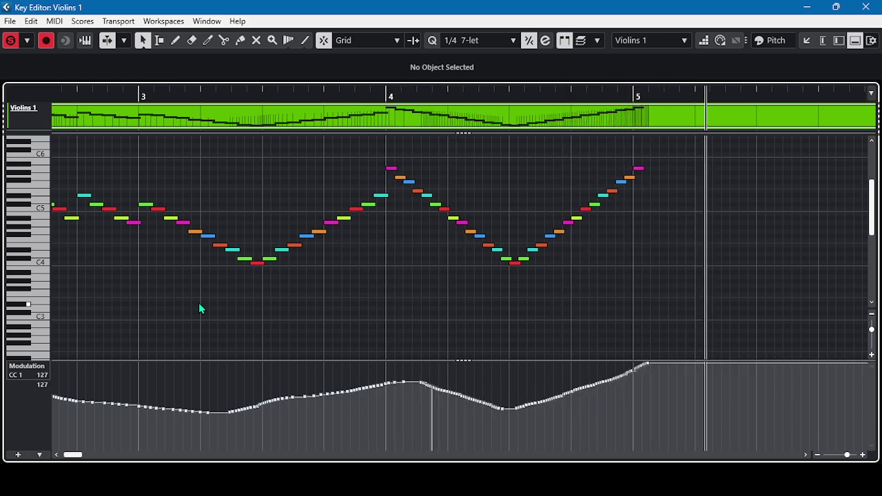
key(space)
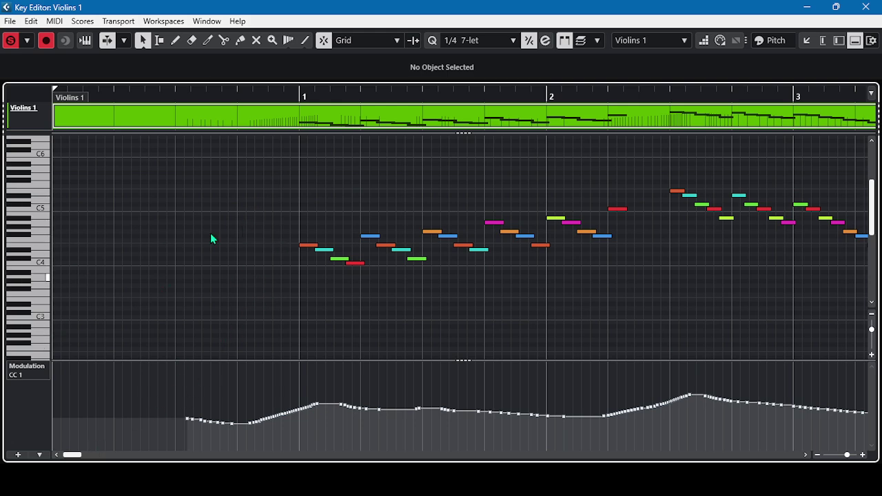
Step: Return to the main project window and close the lower-zone editor
mouse_move(476, 493)
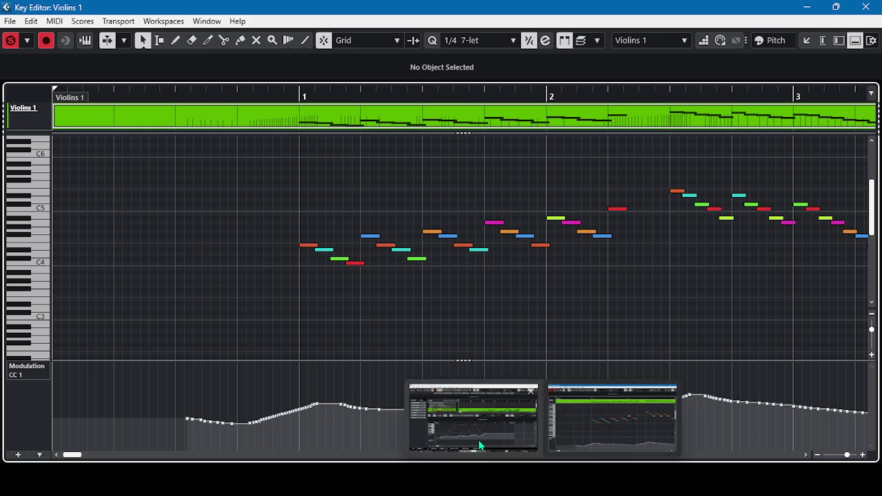
click(451, 432)
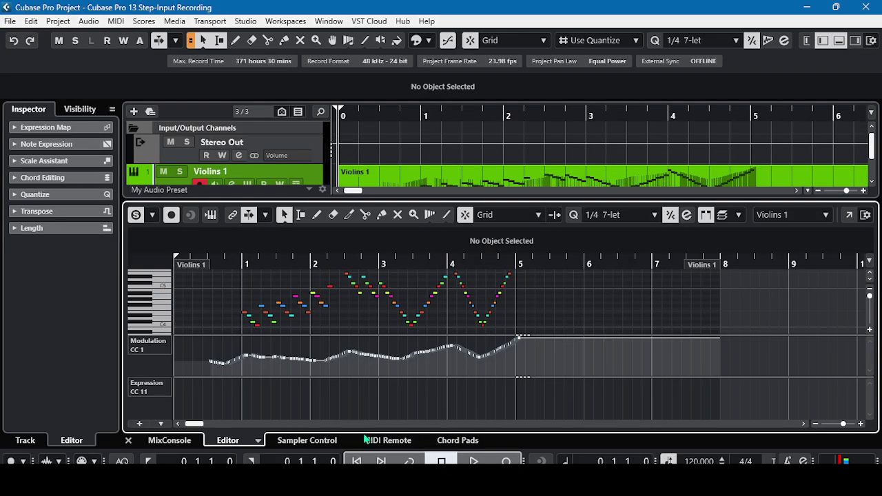
click(128, 441)
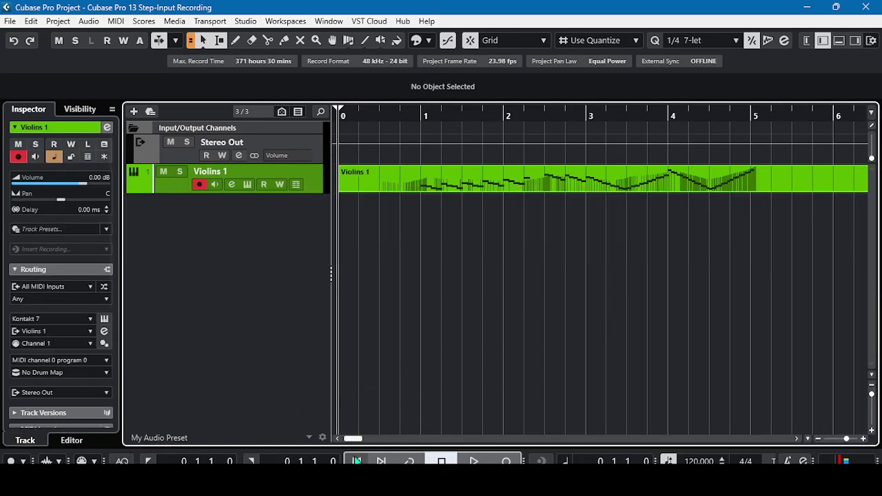
Step: Play the Violins 1 part with its modulation curve through bar 5, then stop
click(569, 7)
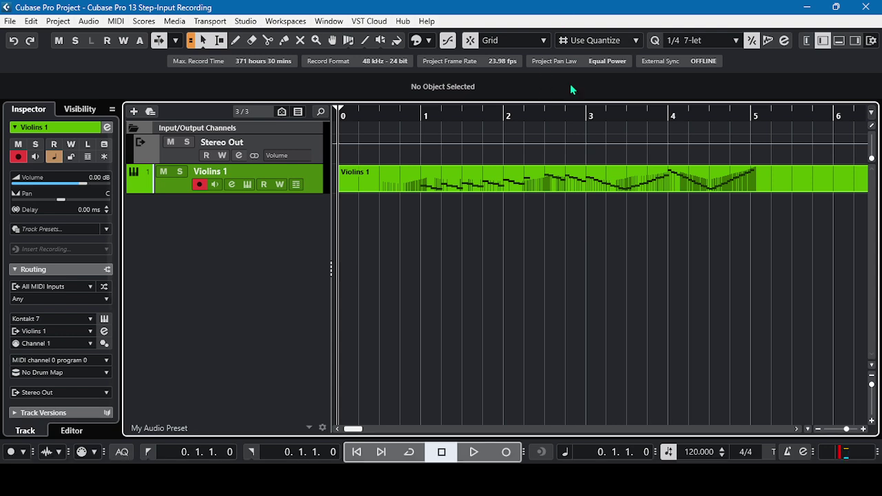
click(473, 452)
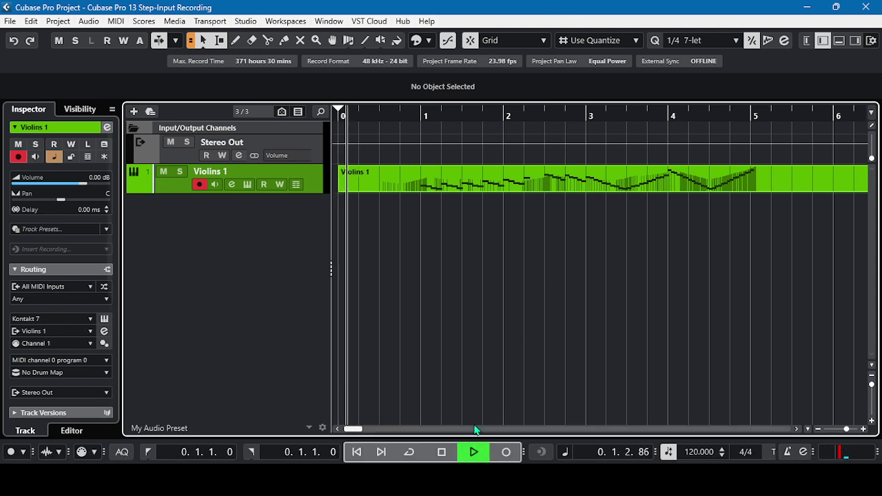
click(443, 453)
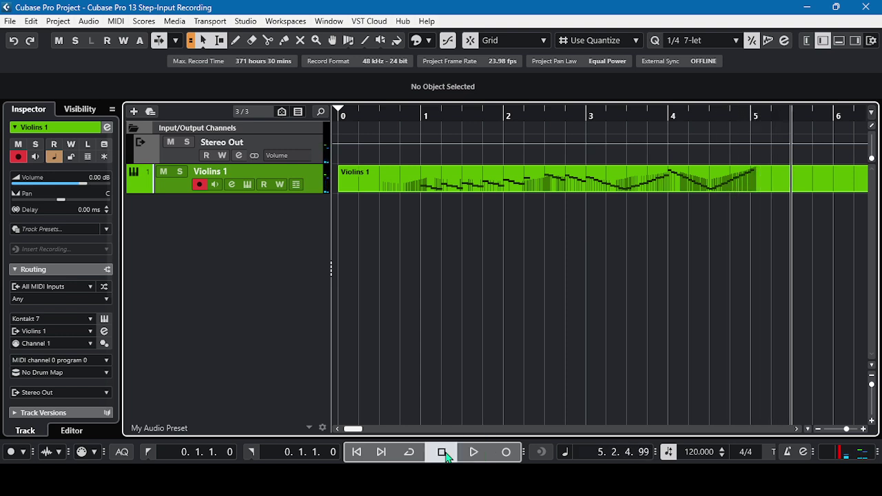
Step: Open and close the Violins 1 Kontakt instrument window, then move the playback position to 0.1.1.0
click(247, 184)
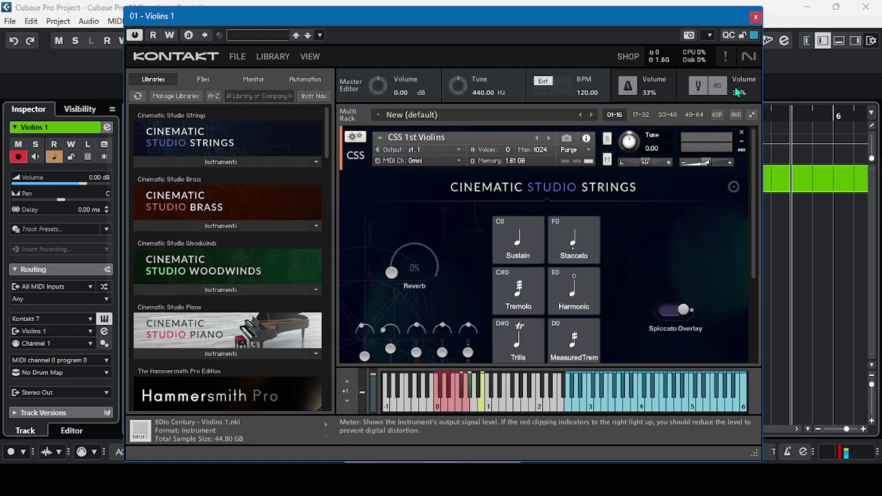
click(756, 17)
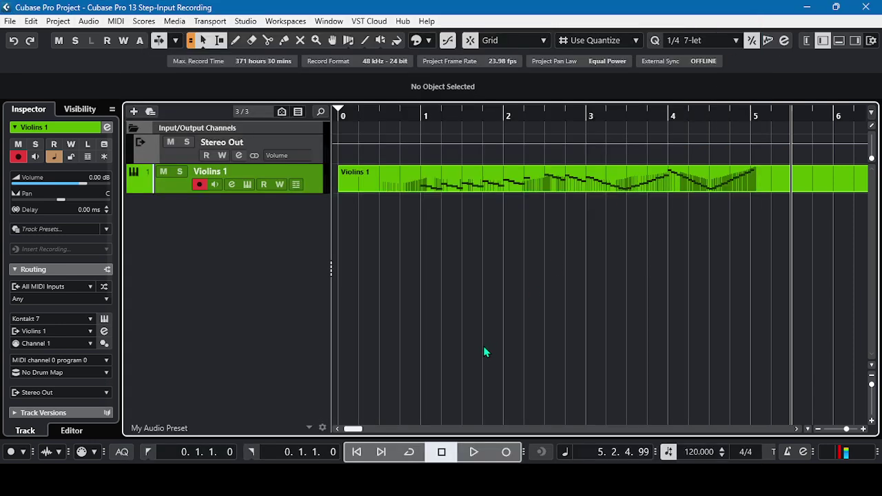
click(356, 452)
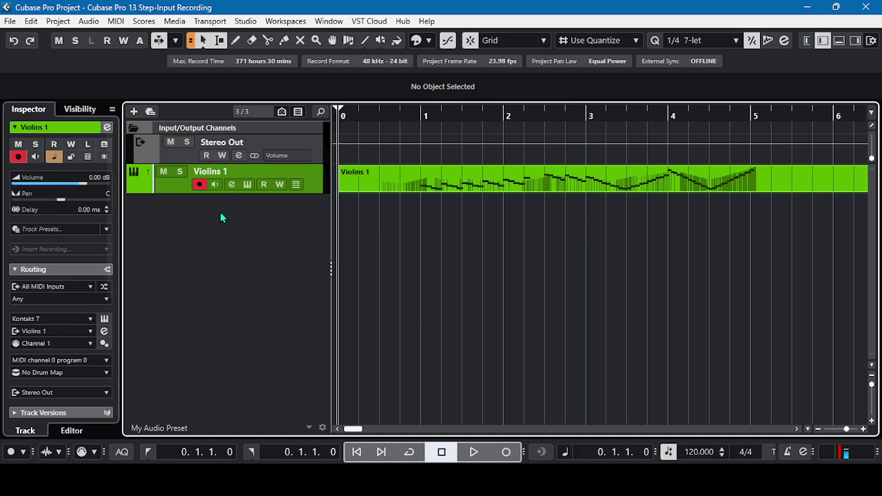